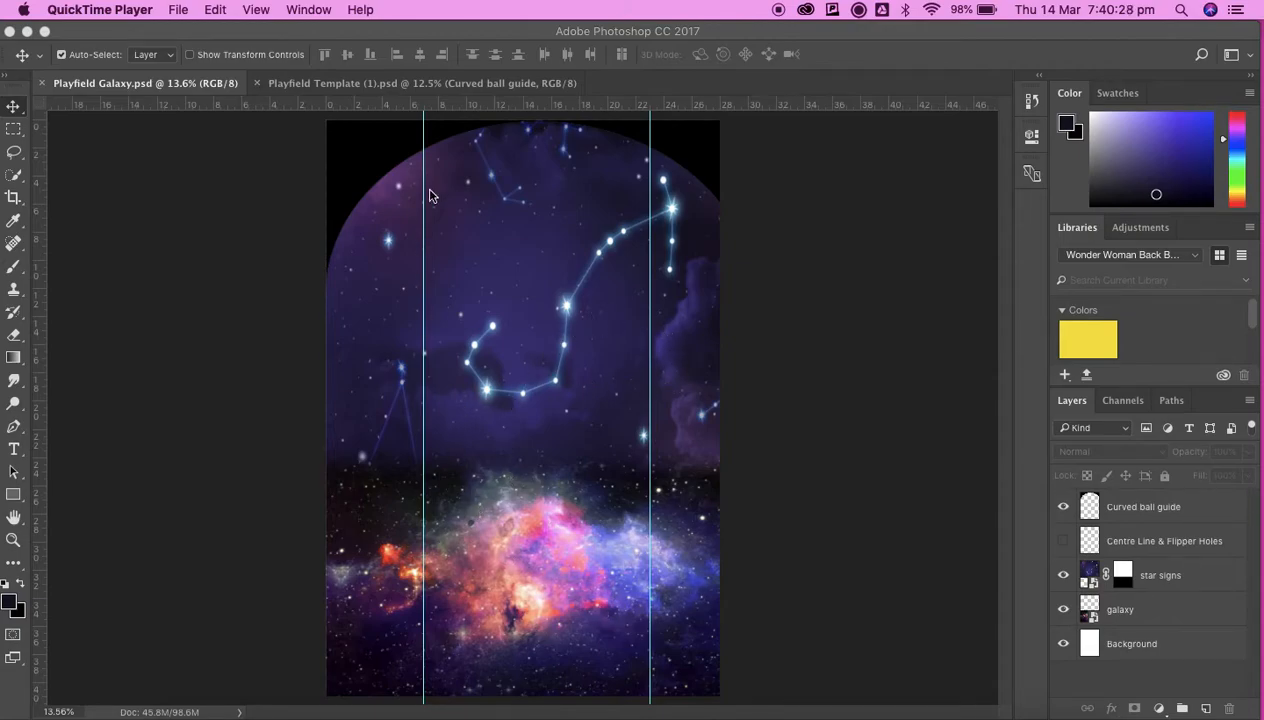
Step: Switch to the Playfield Template (1).psd document and add a new layer named Galaxy above the Curved ball guide layer
left_click(396, 84)
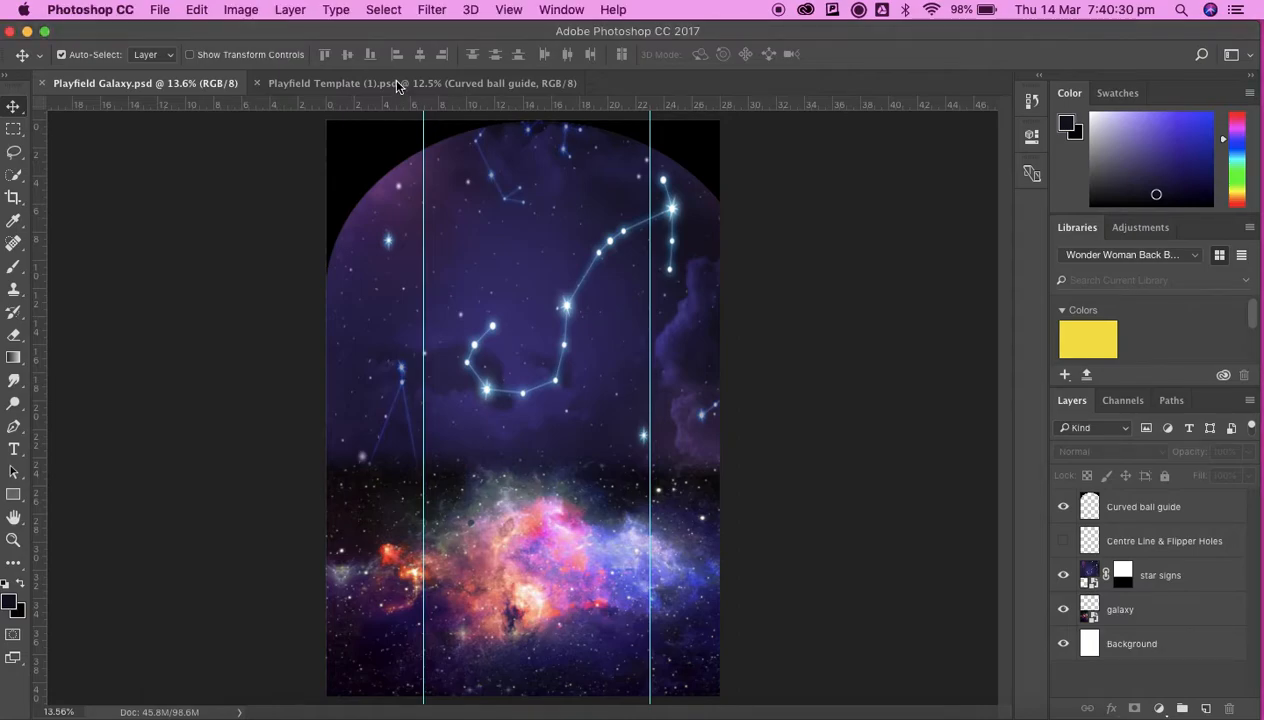
left_click(394, 83)
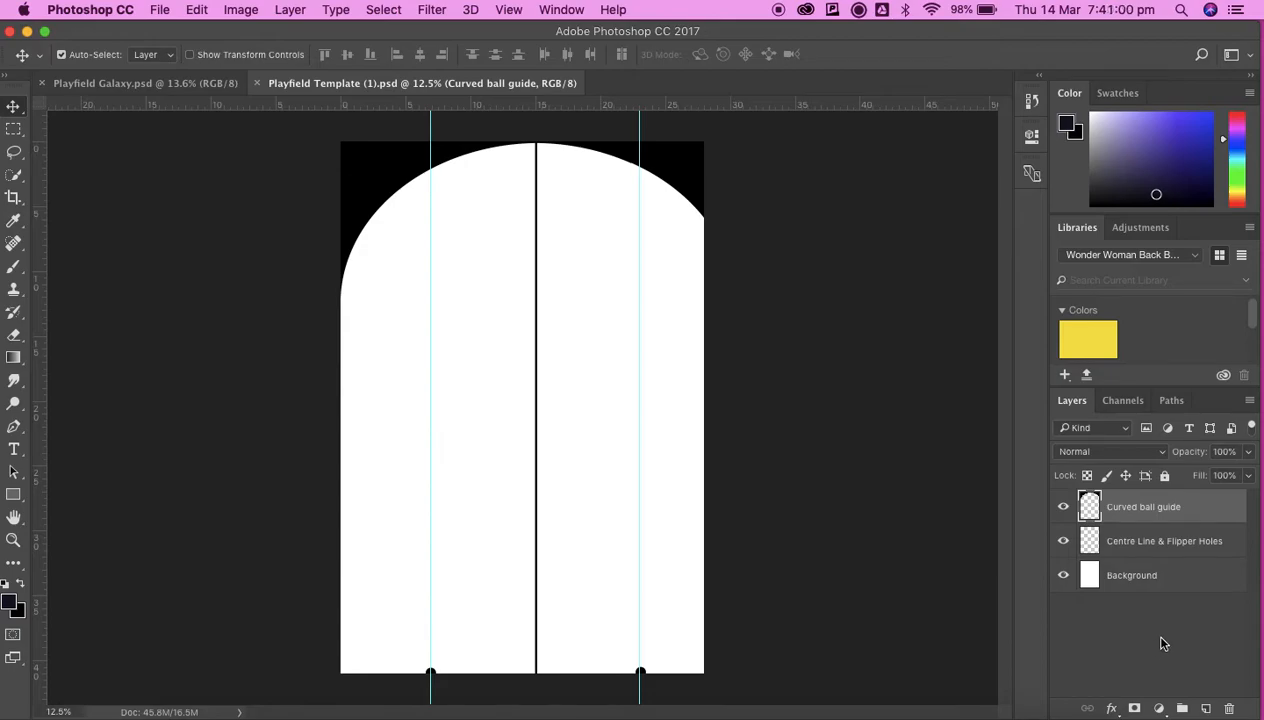
left_click(1207, 708)
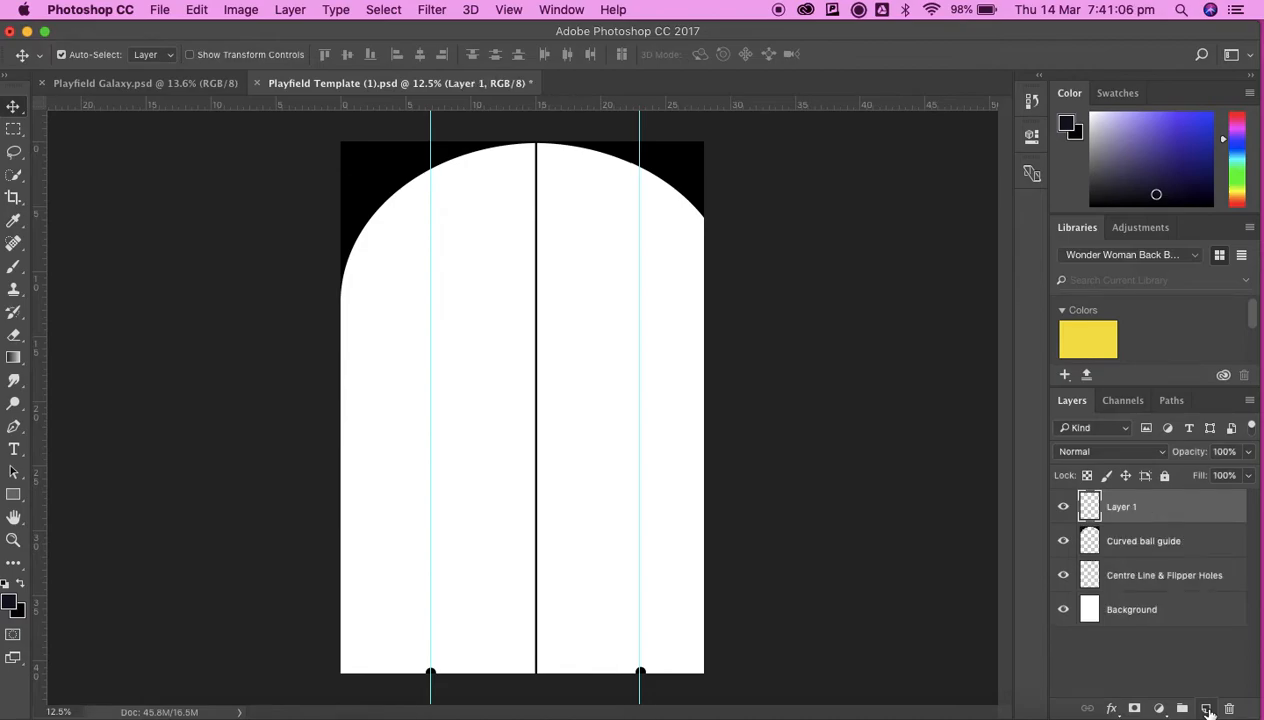
double_click(1124, 508)
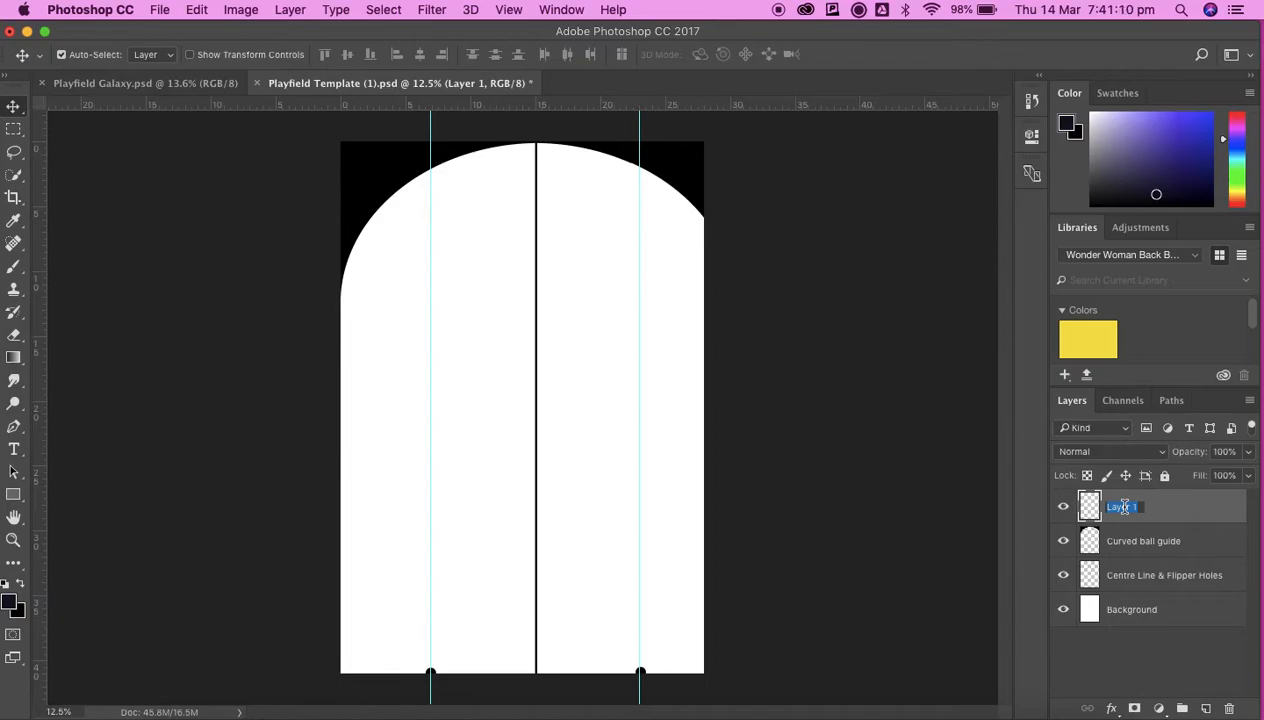
type("Galaxy")
left_click(1143, 644)
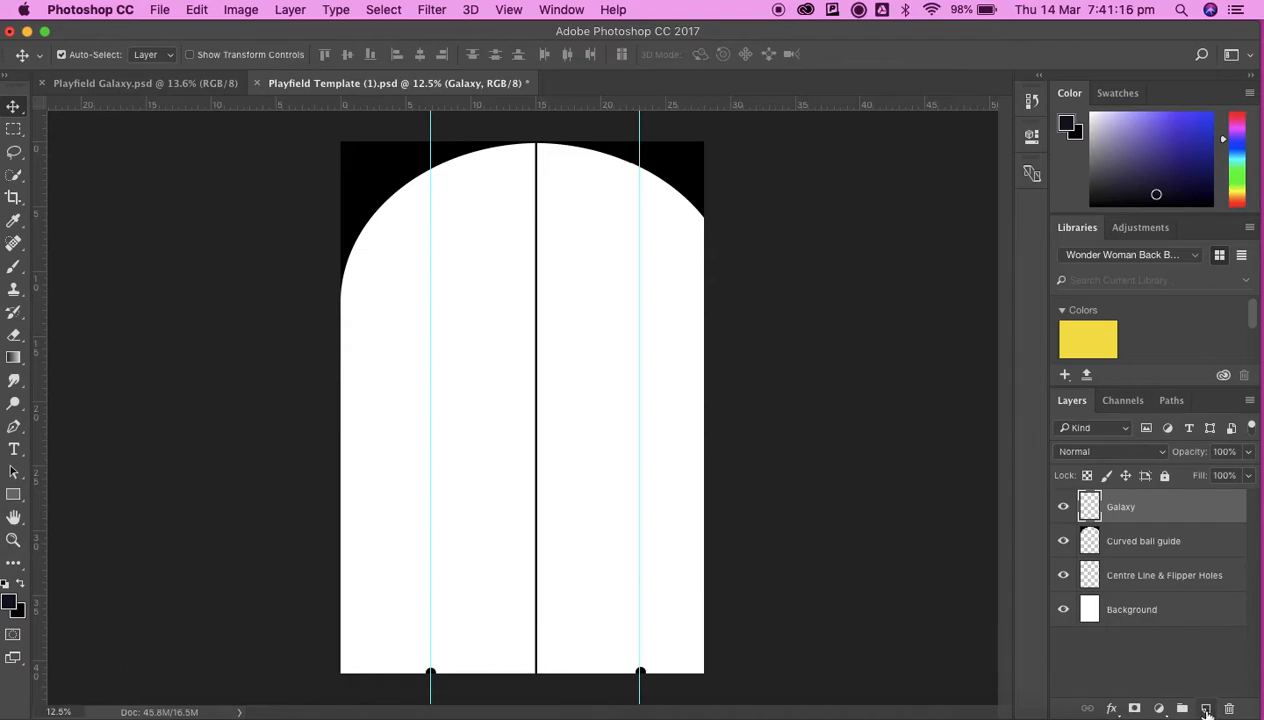
Step: Add another new layer above the Galaxy layer and name it Star Sign
left_click(1207, 710)
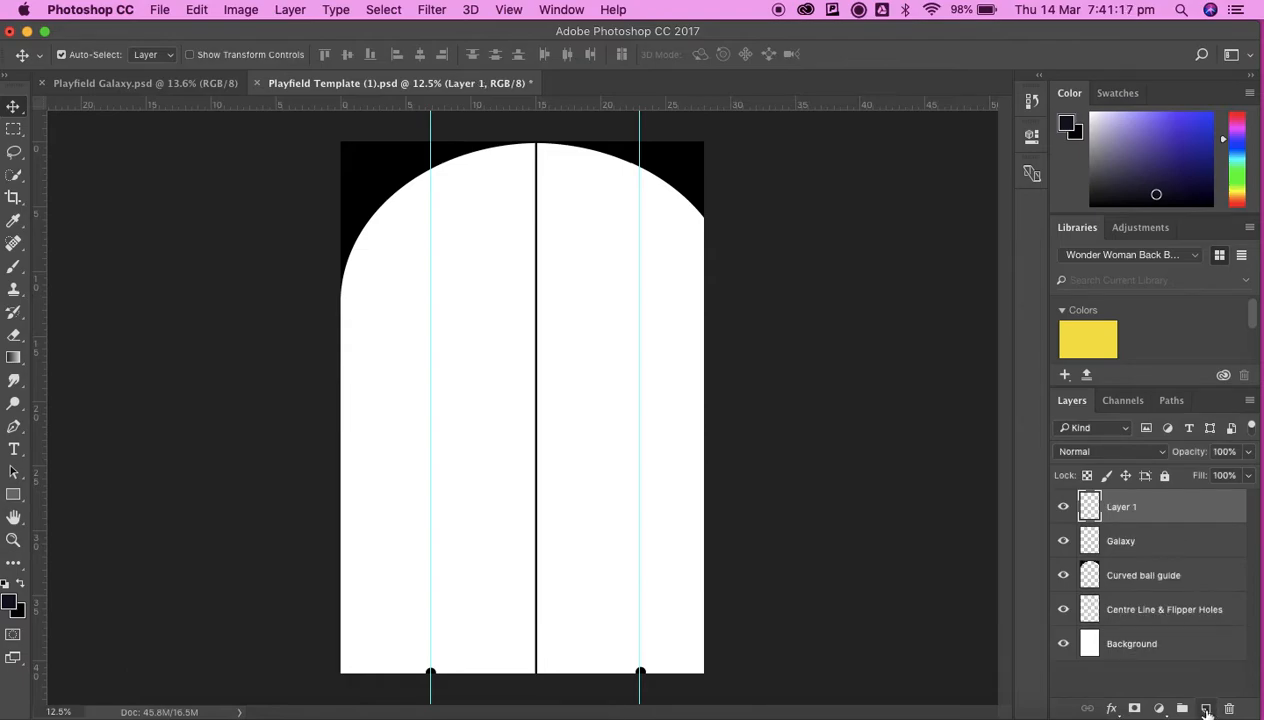
double_click(1122, 508)
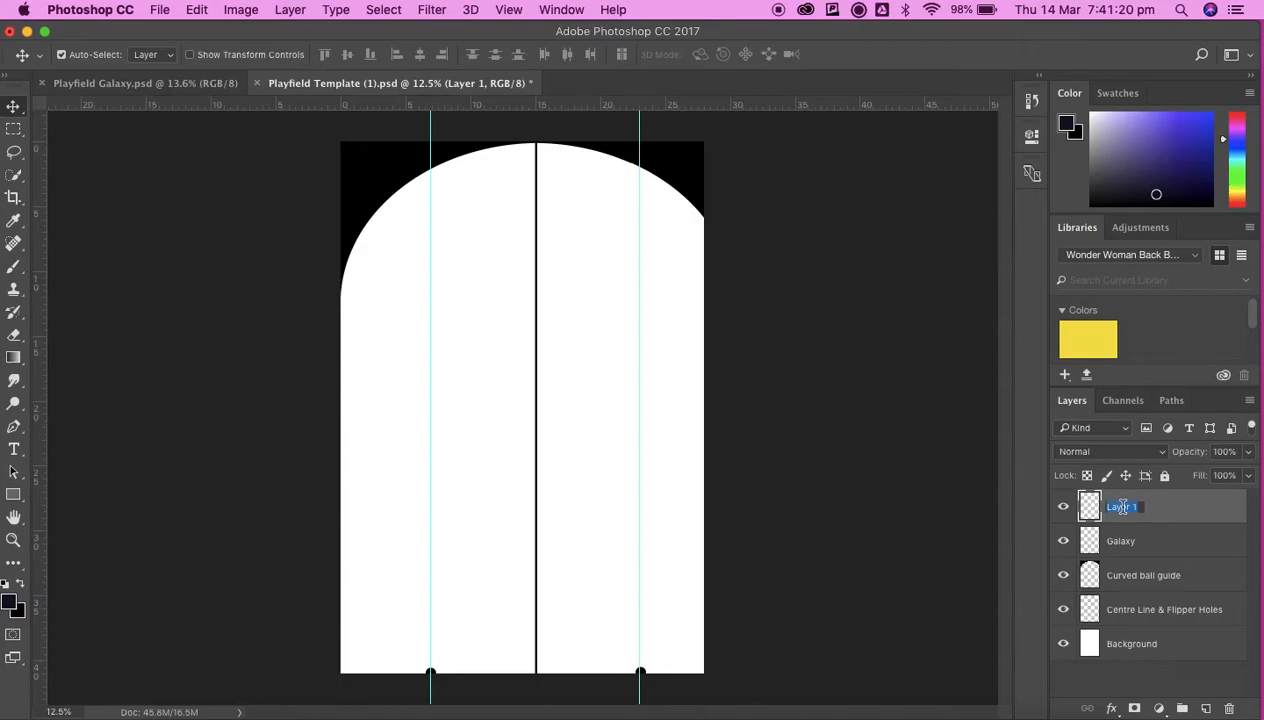
type("Star Sign")
key("Return")
Step: Place galaxy.jpg as an embedded image on the Galaxy layer
left_click(1149, 543)
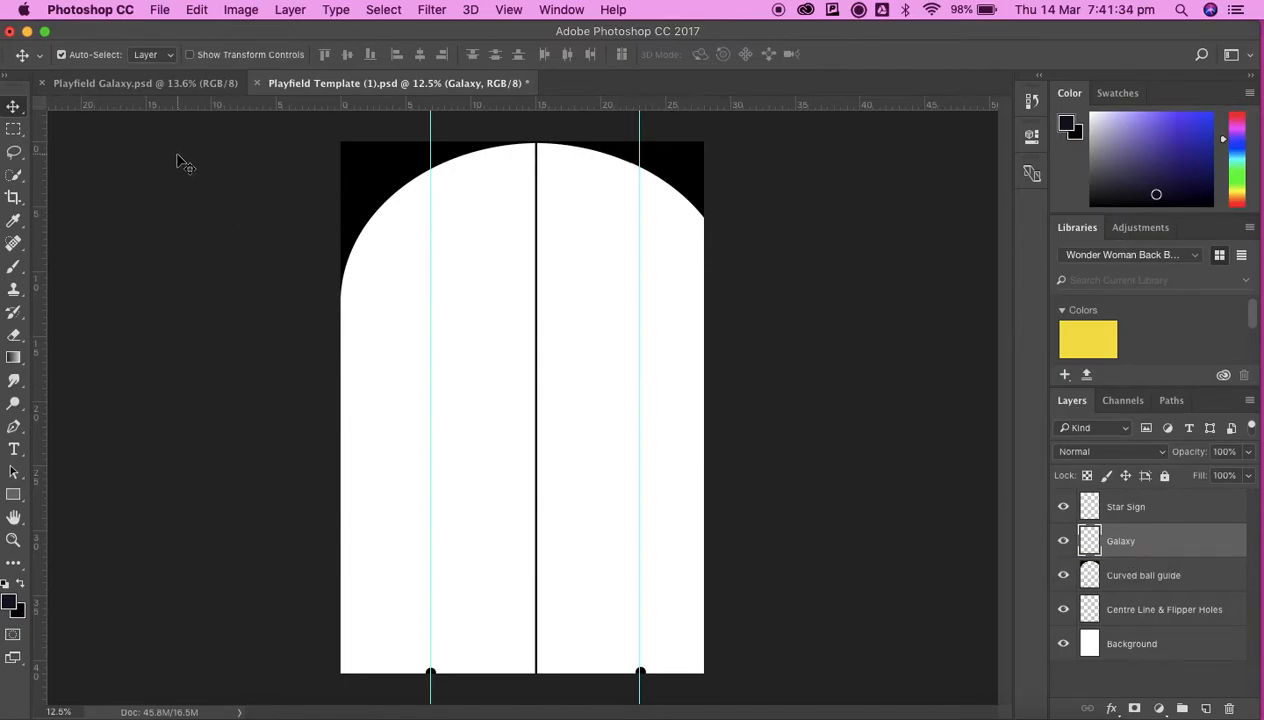
left_click(160, 10)
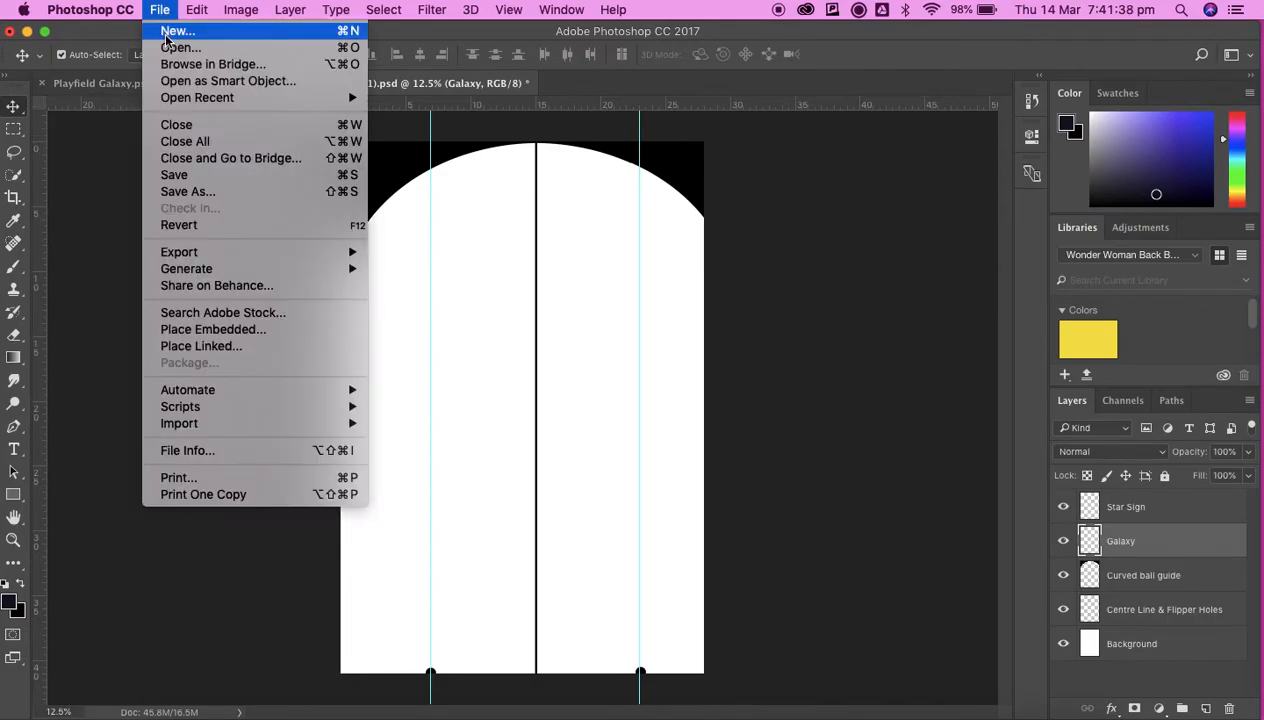
left_click(273, 331)
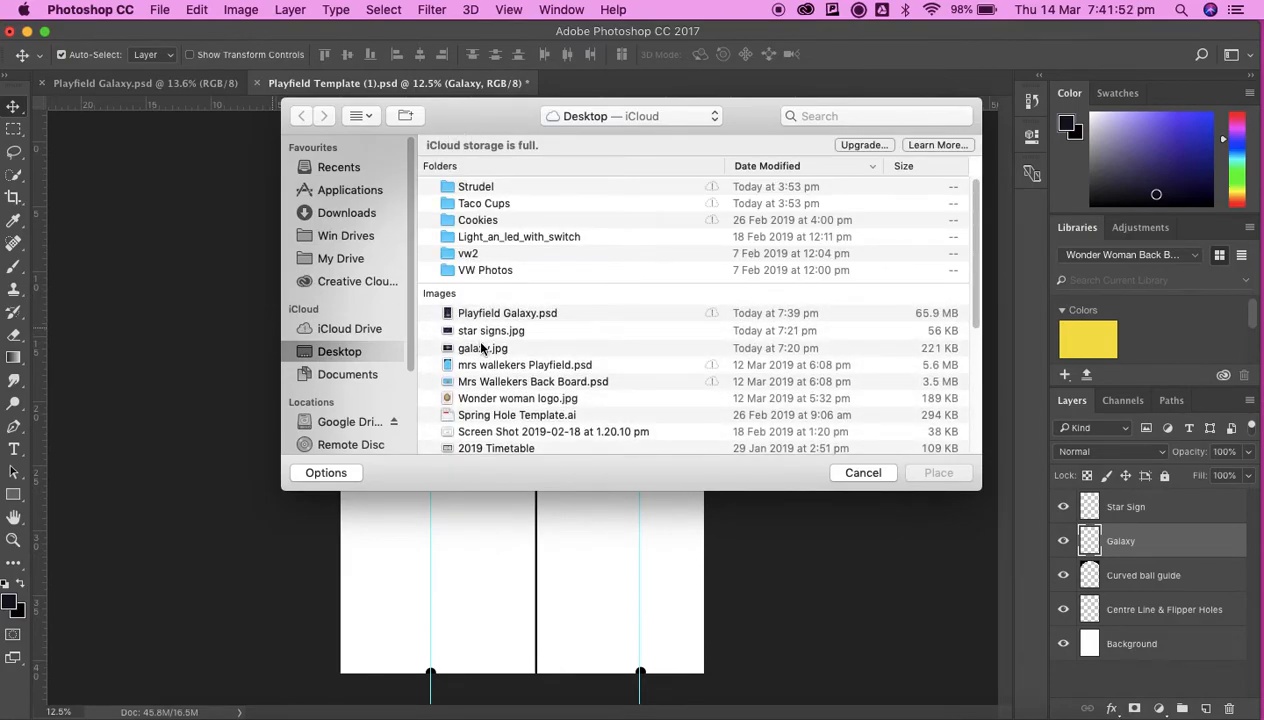
left_click(483, 350)
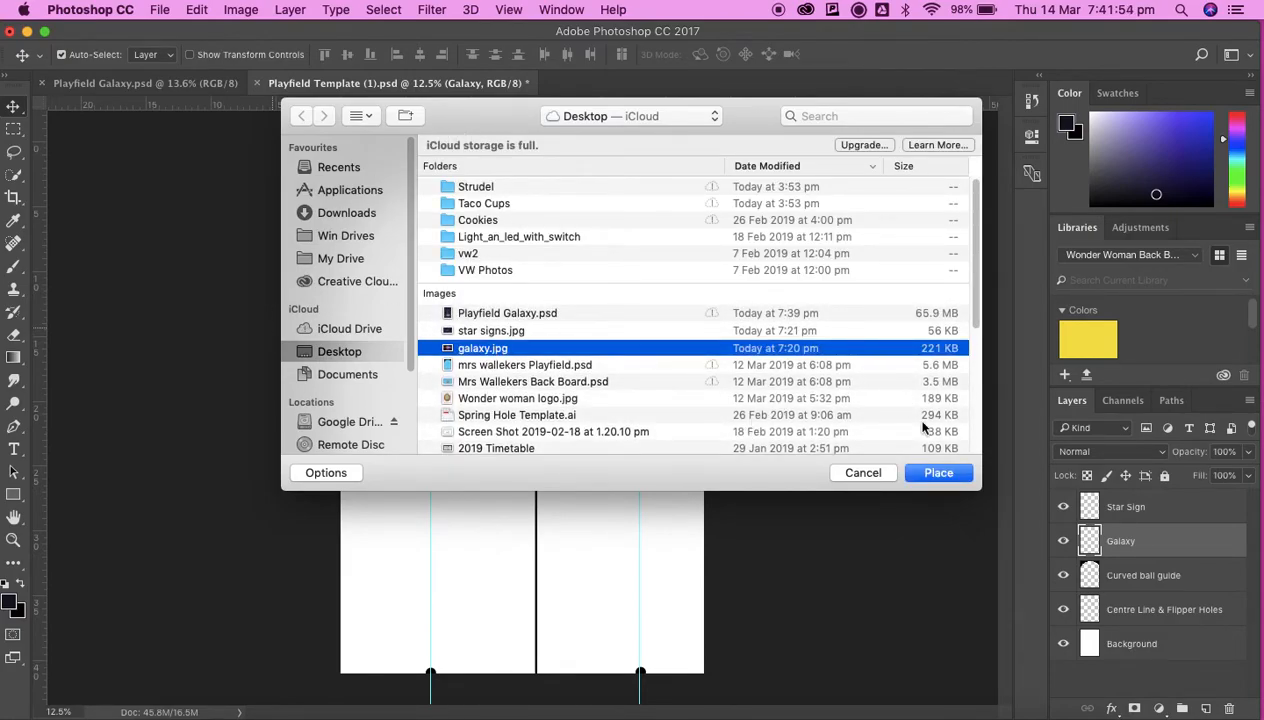
left_click(955, 477)
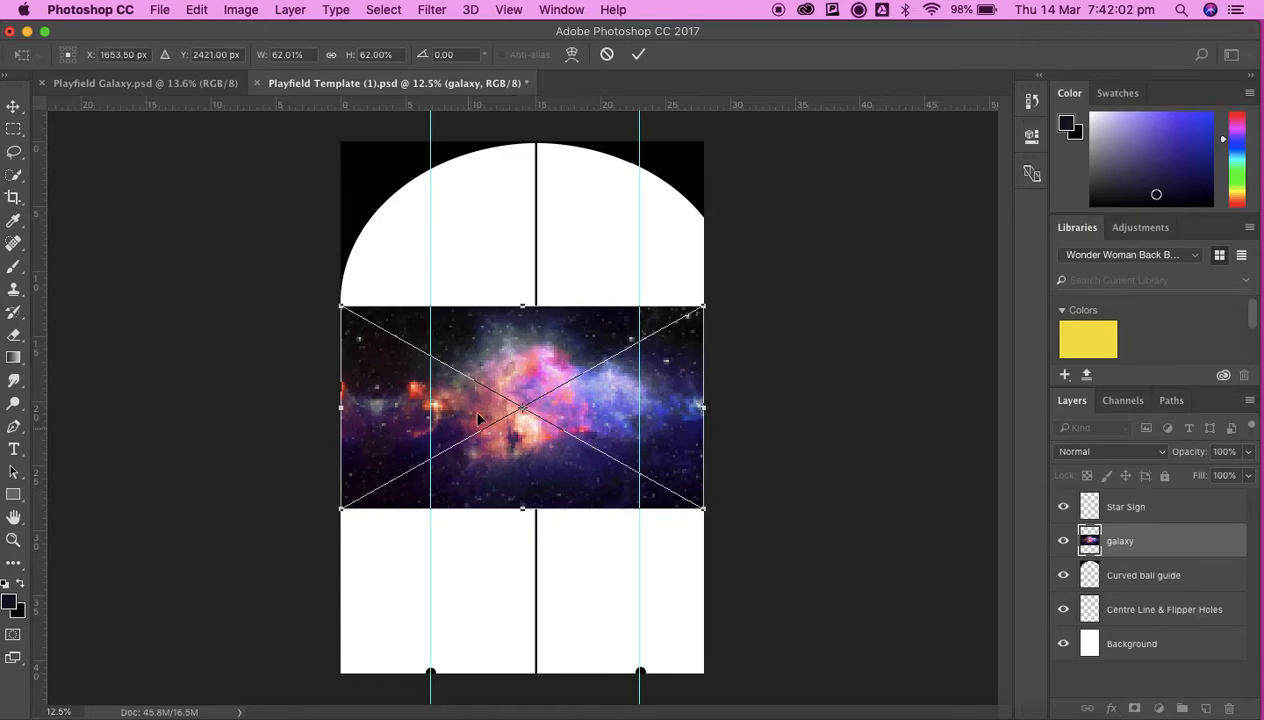
Step: Move the galaxy image to the bottom of the playfield, scale it proportionally to about 81%, and centre it on the centre line
left_click_drag(497, 350, 494, 519)
left_click_drag(341, 476, 260, 365)
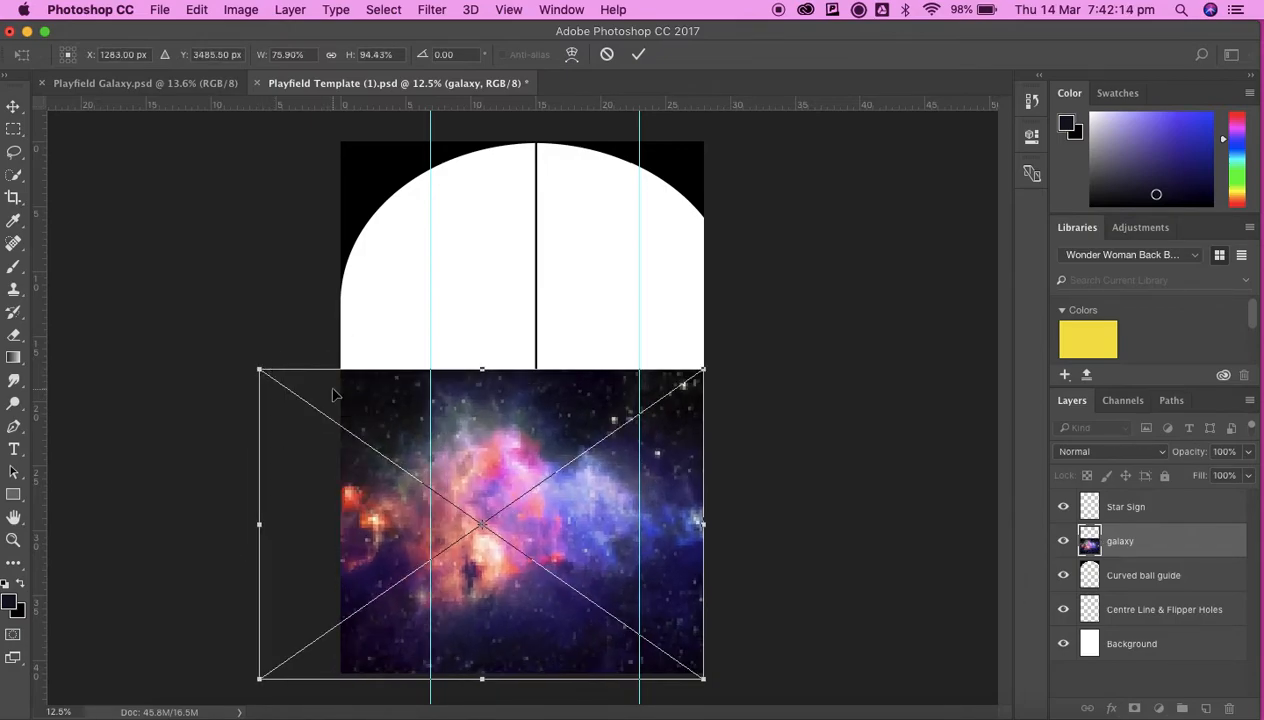
key("super+z")
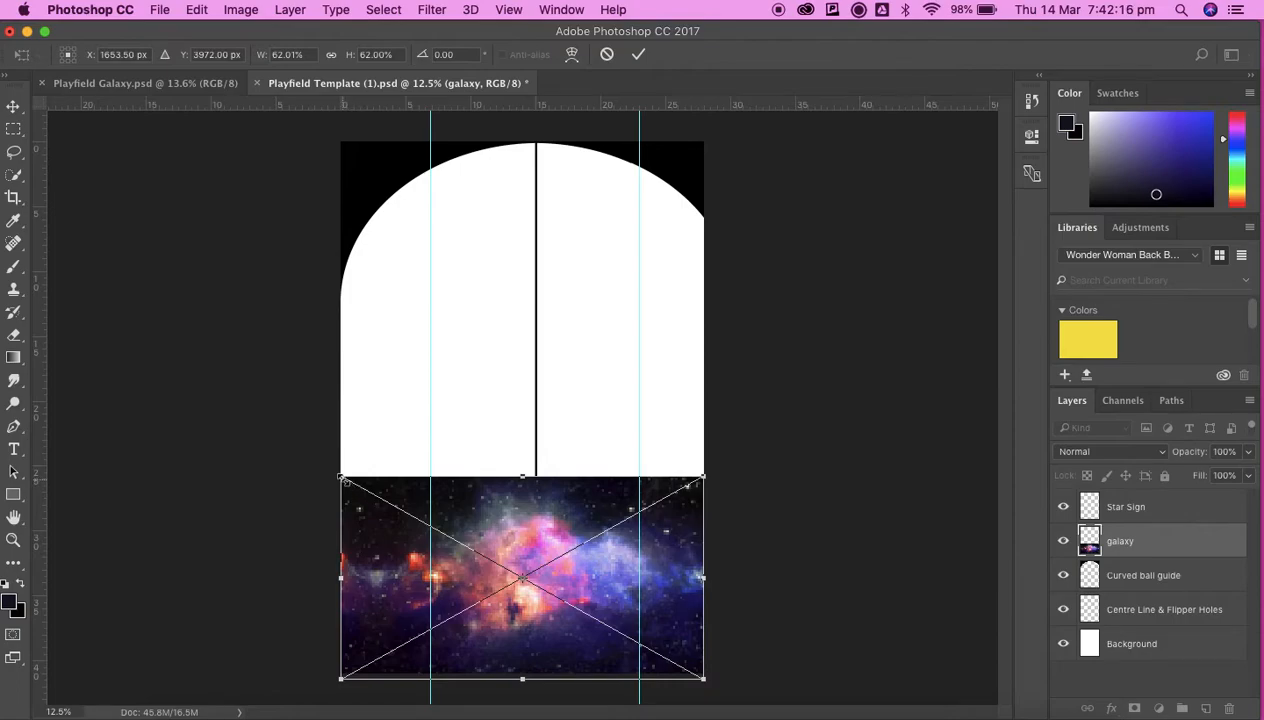
left_click_drag(343, 480, 250, 390)
left_click_drag(461, 459, 534, 461)
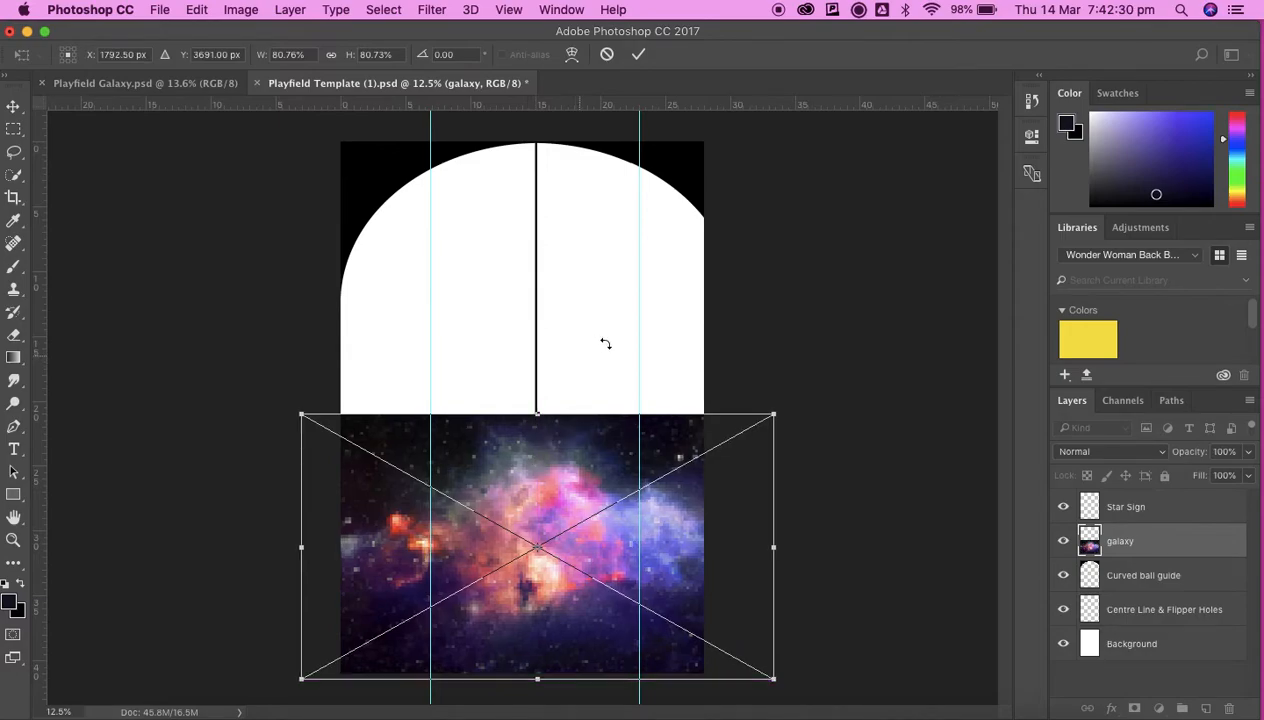
left_click(639, 56)
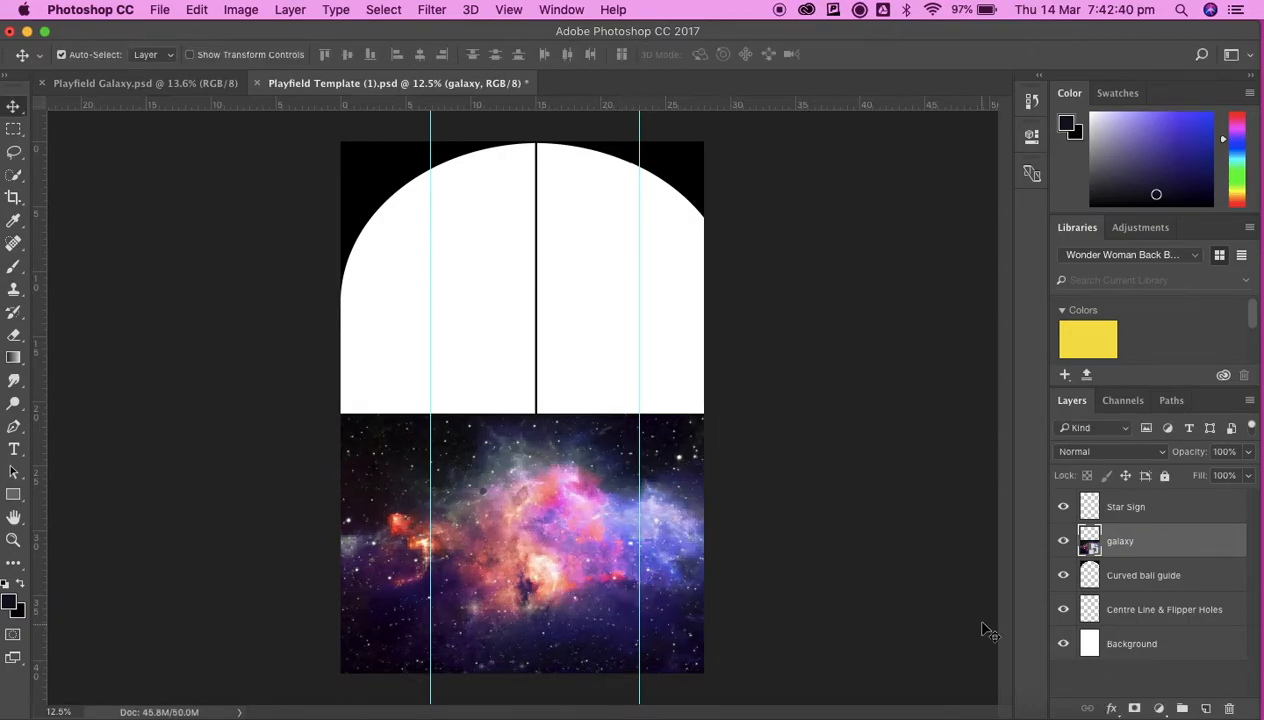
Step: Place star signs.jpg as an embedded image on the Star Sign layer
left_click(1135, 510)
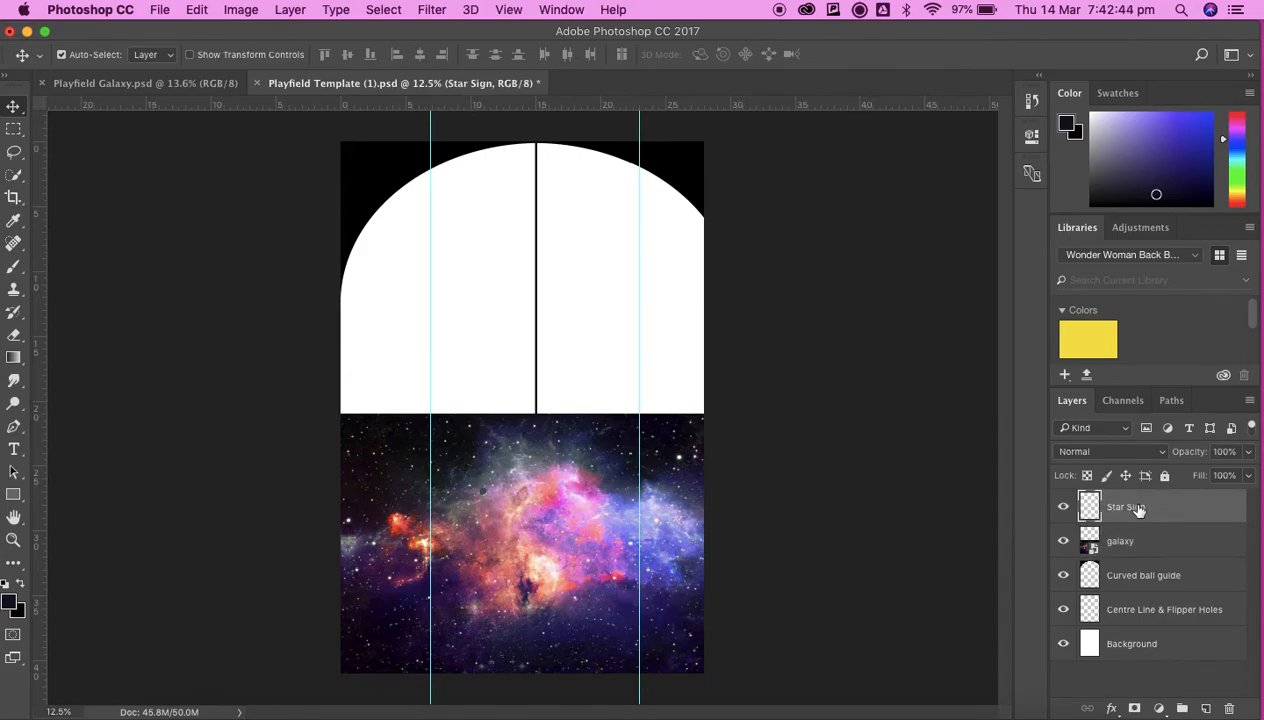
left_click(161, 12)
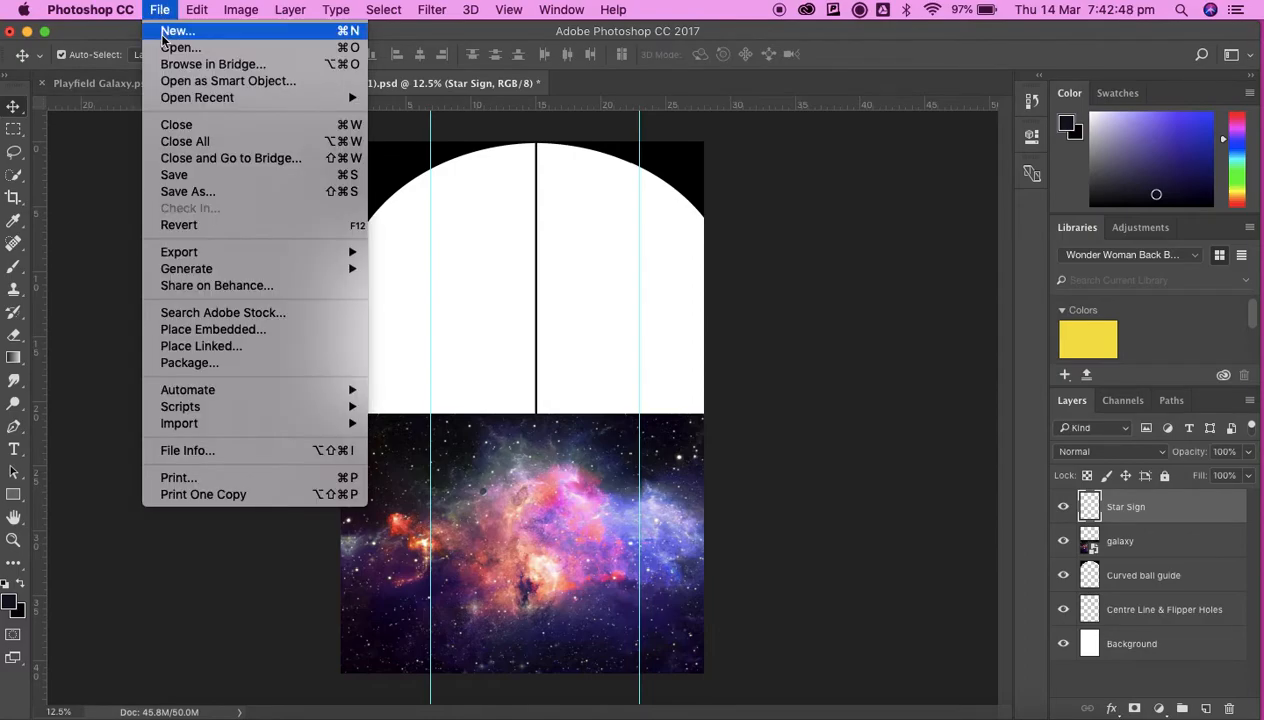
left_click(240, 336)
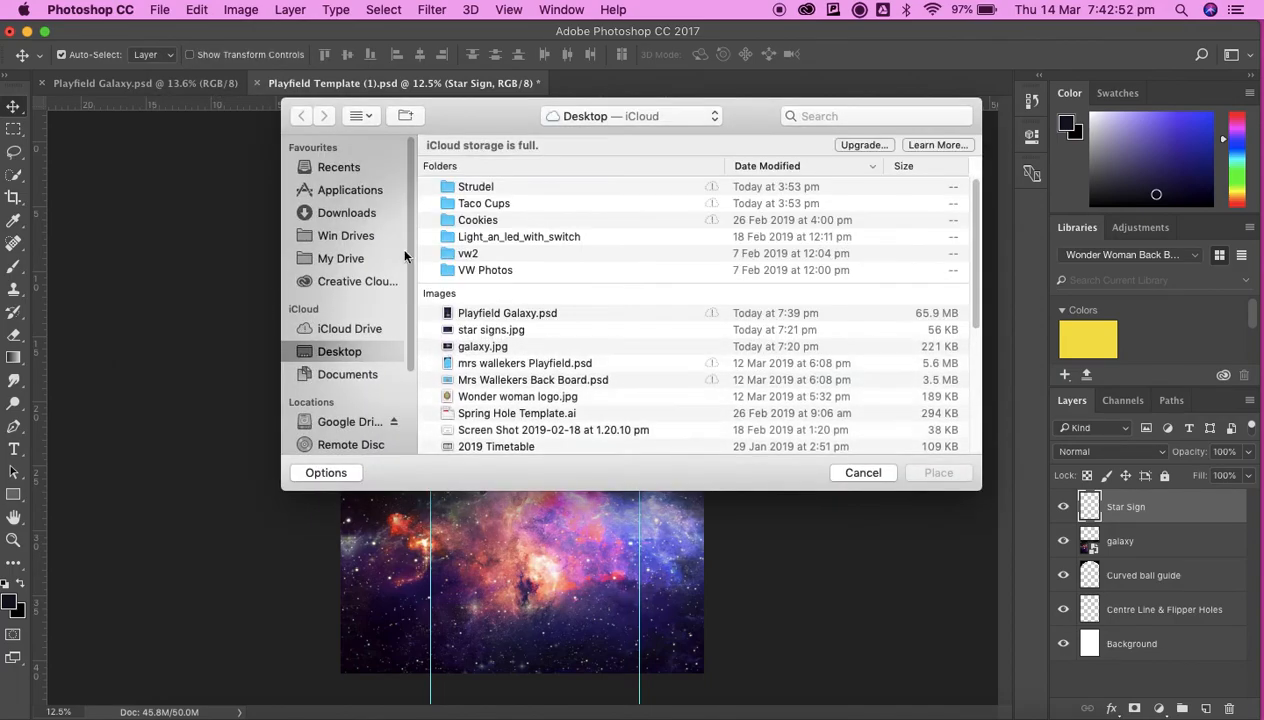
left_click(490, 334)
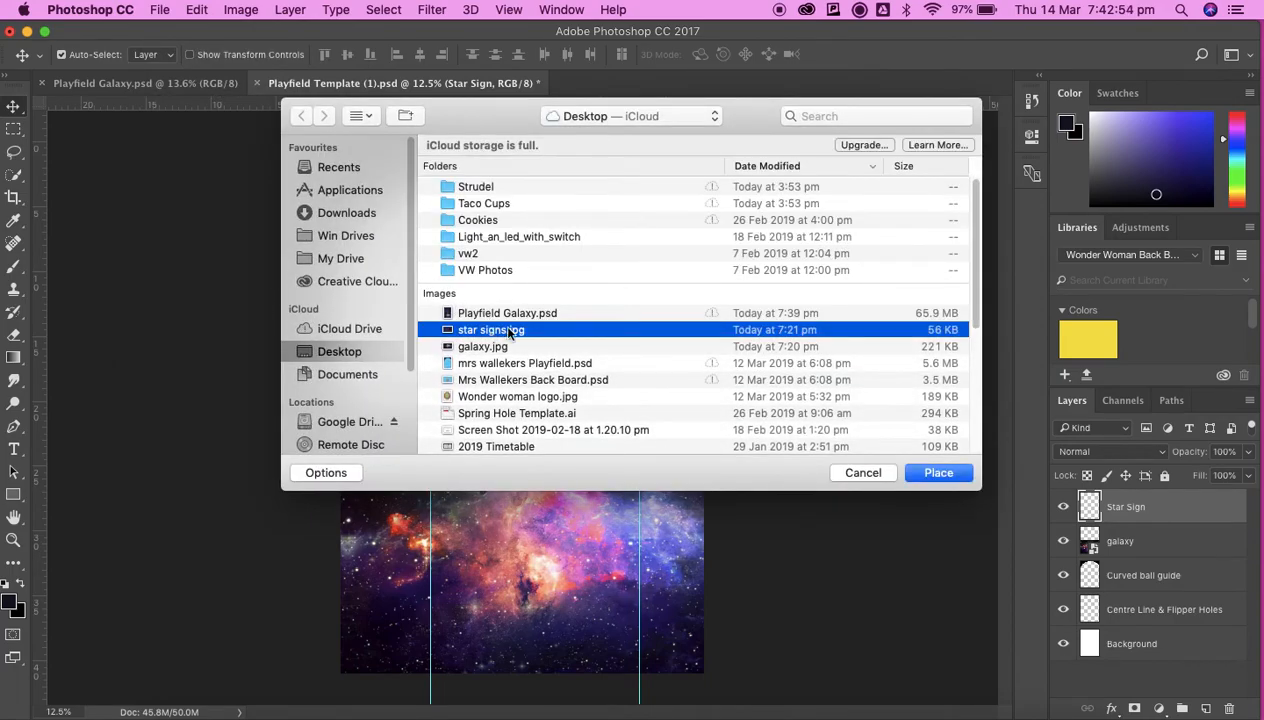
left_click(940, 473)
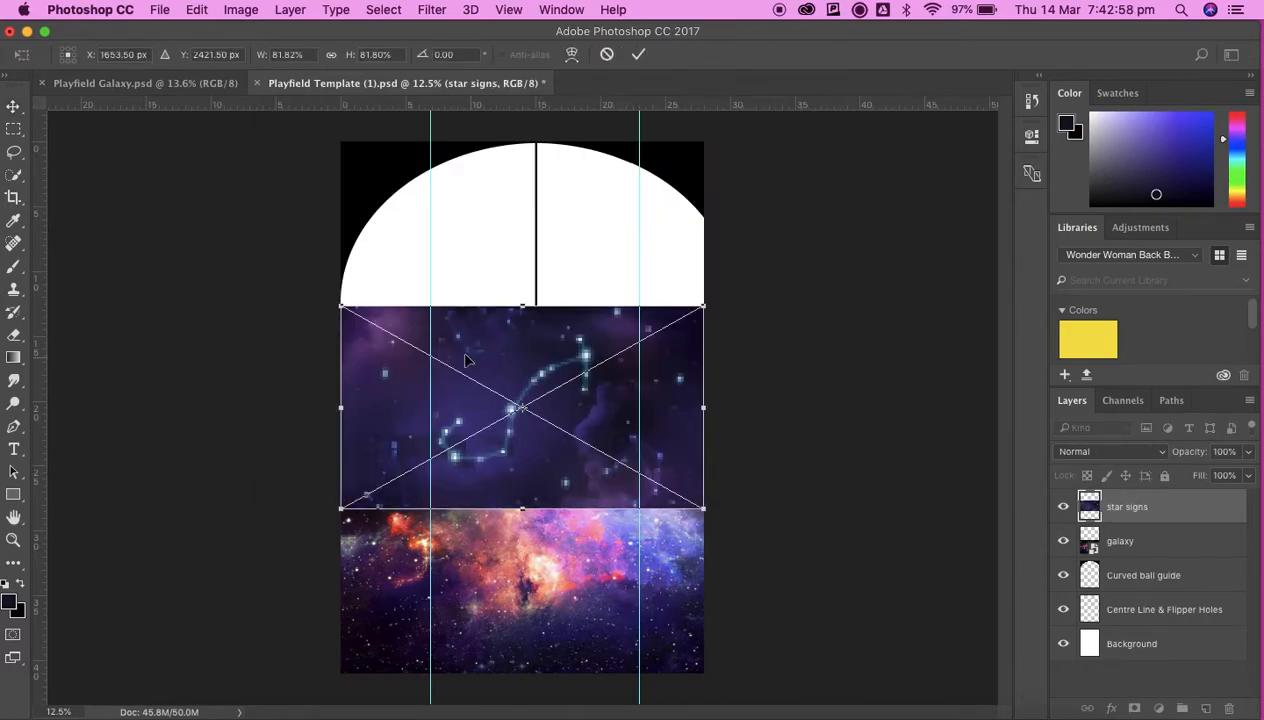
Step: Scale the star signs image proportionally to about 124% and position it over the playfield's upper part, overlapping the galaxy image's top edge
left_click_drag(465, 360, 440, 194)
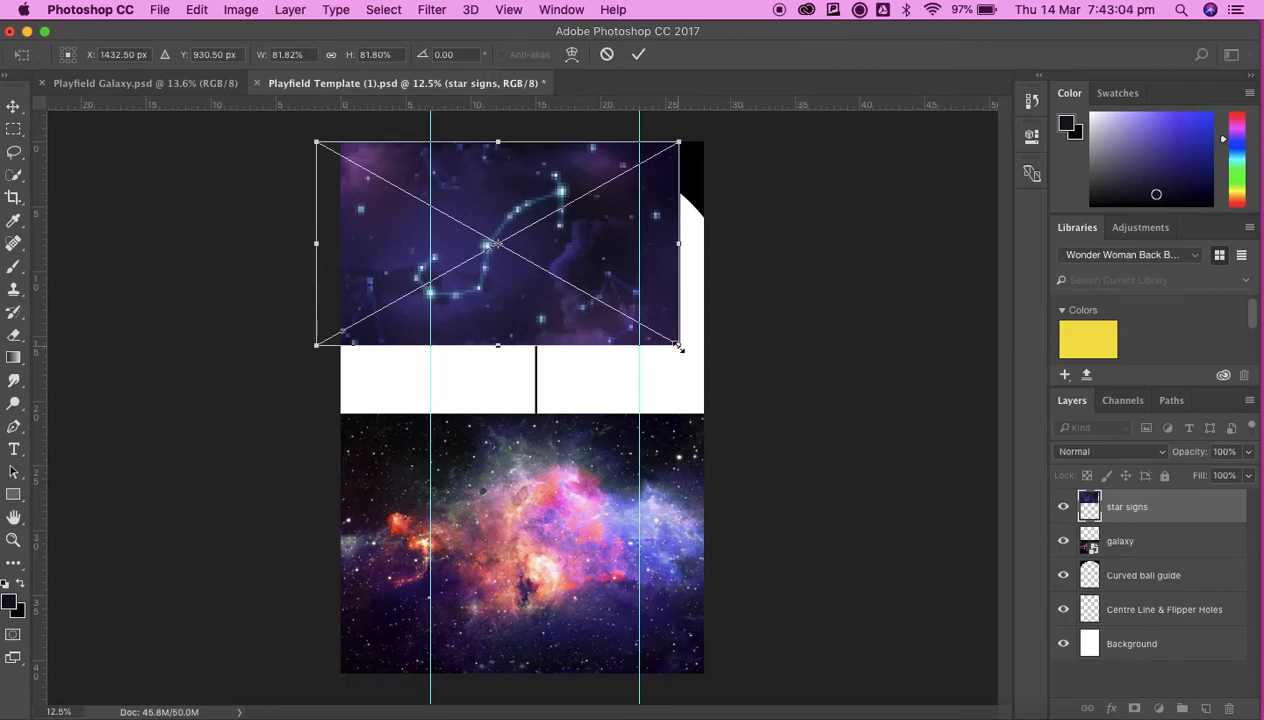
left_click_drag(679, 346, 818, 534)
left_click_drag(574, 362, 513, 376)
left_click_drag(514, 375, 514, 376)
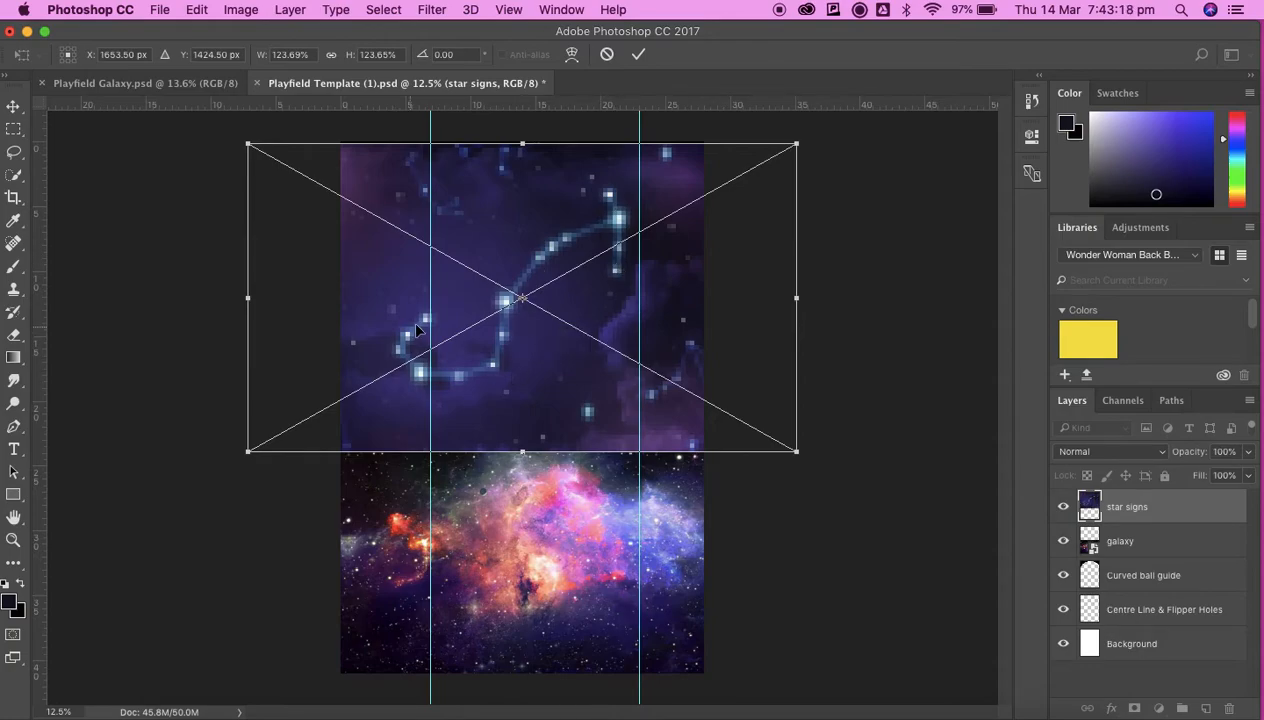
left_click_drag(497, 377, 642, 376)
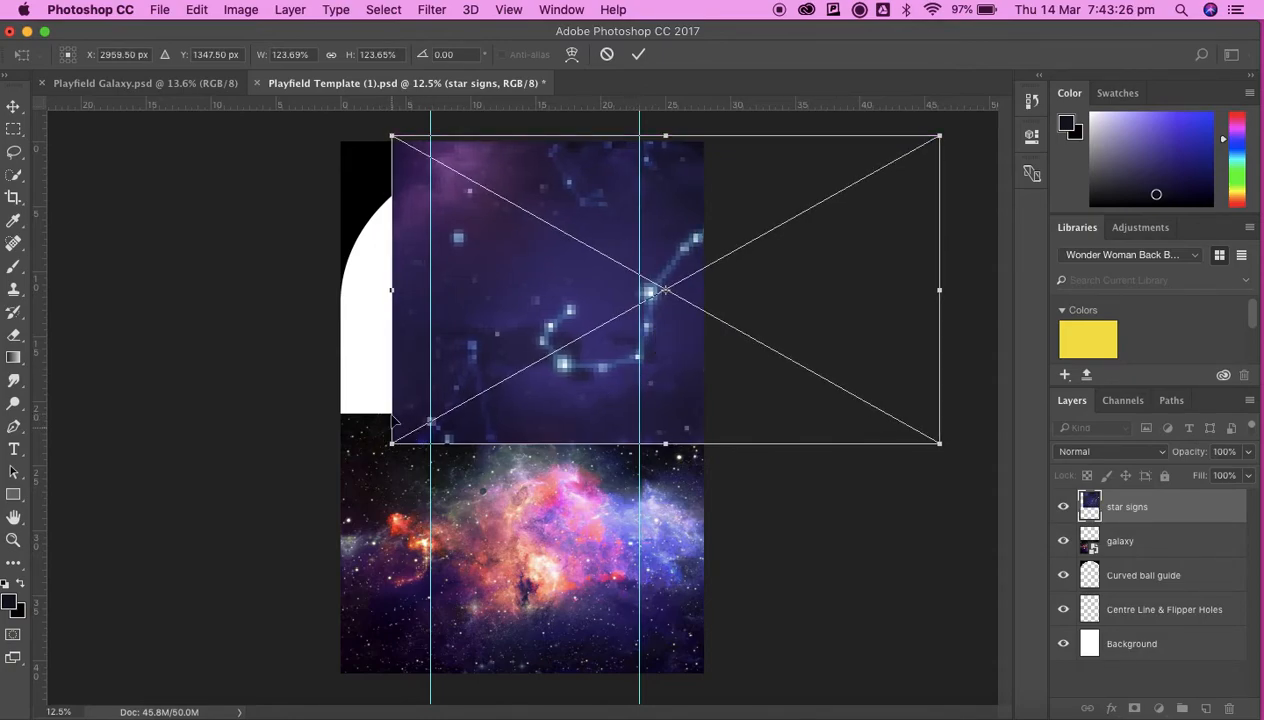
left_click_drag(612, 295, 485, 301)
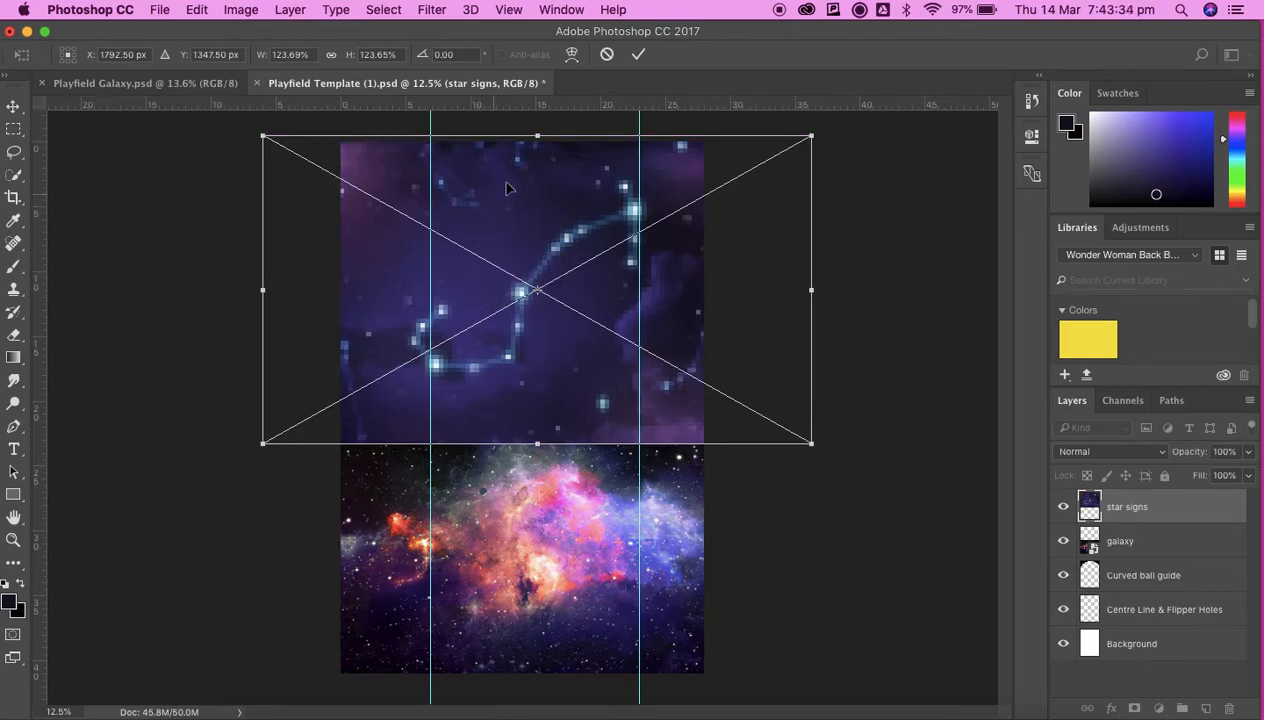
left_click(639, 58)
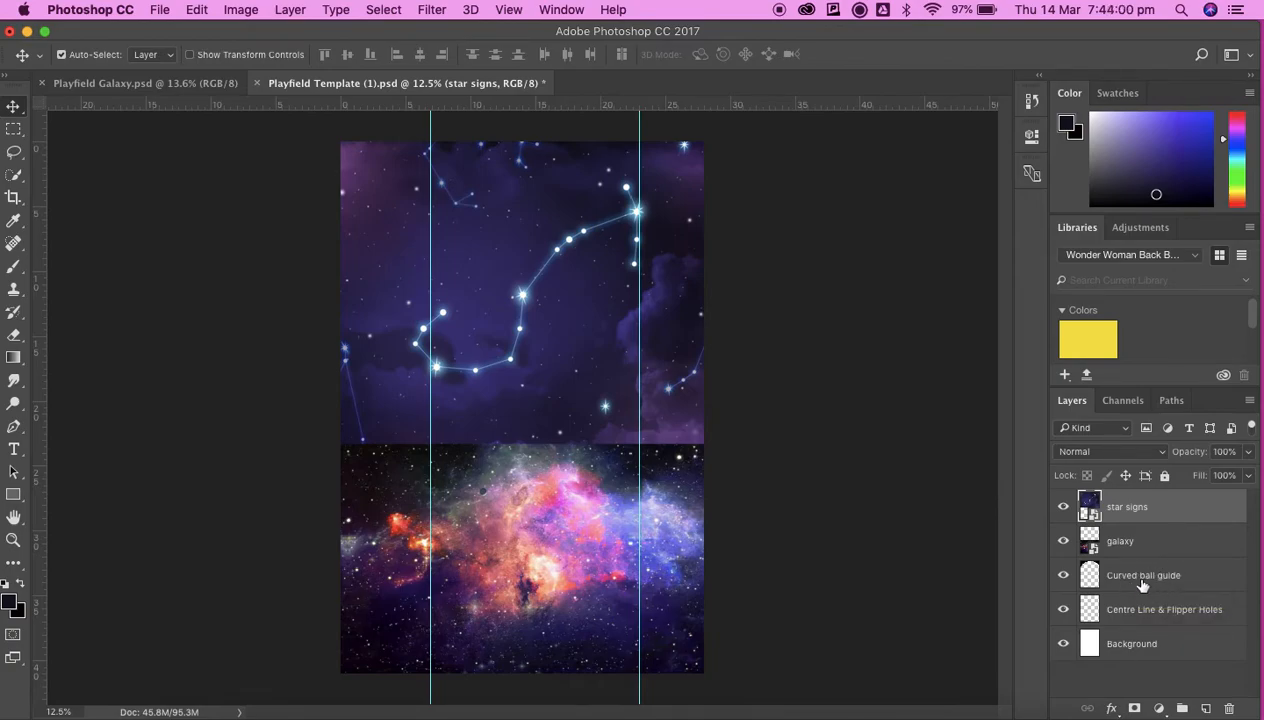
Step: Move the Curved ball guide layer to the top of the layer stack and add a layer mask to the star signs layer
left_click_drag(1165, 589, 1134, 500)
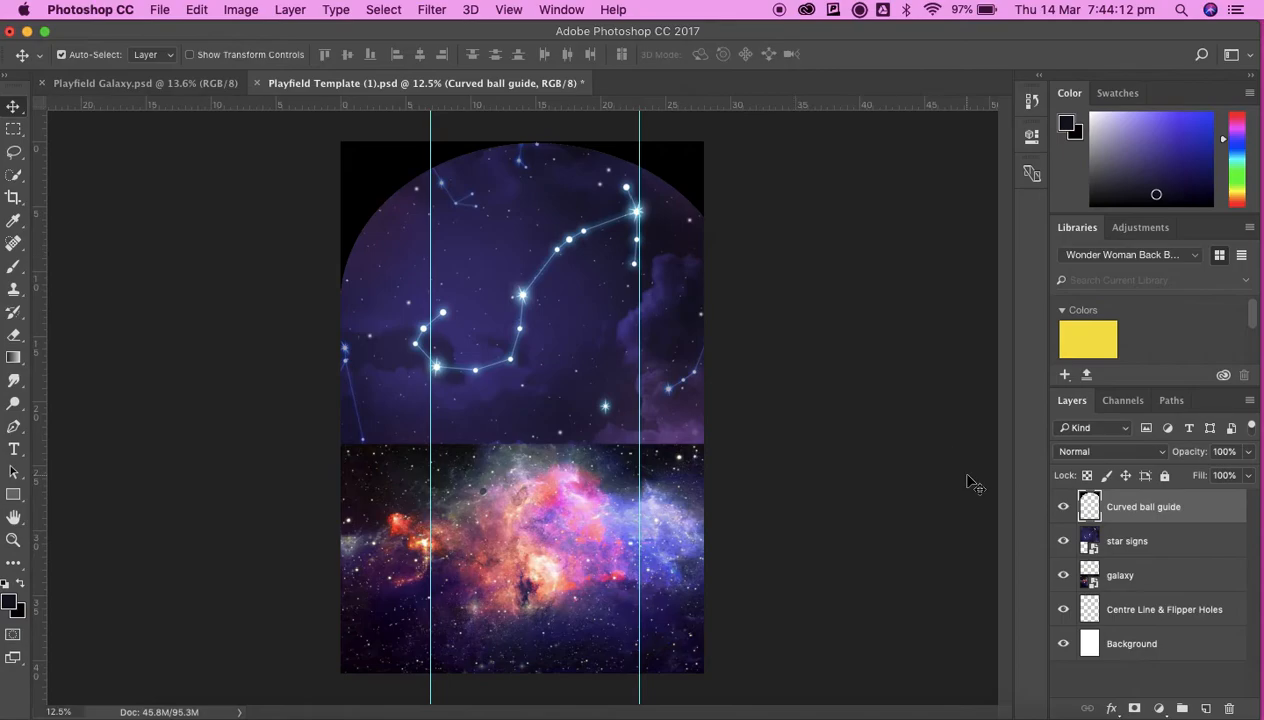
left_click(1127, 545)
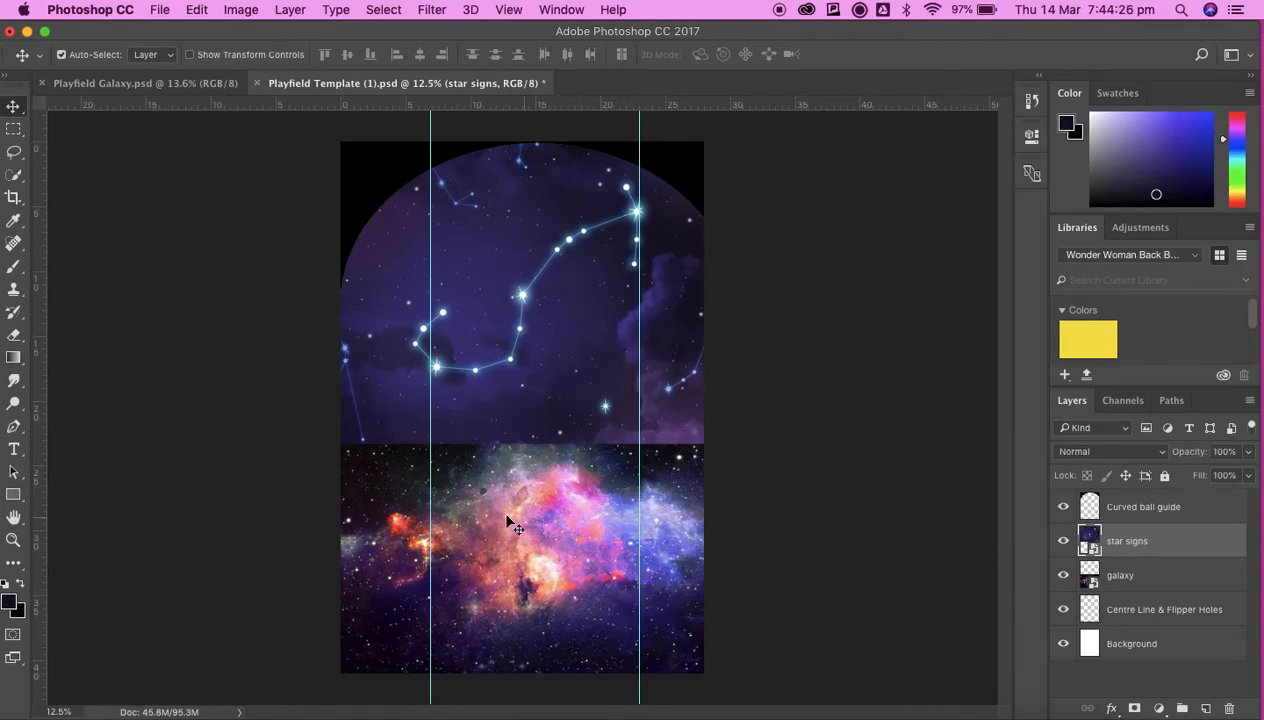
left_click(1134, 708)
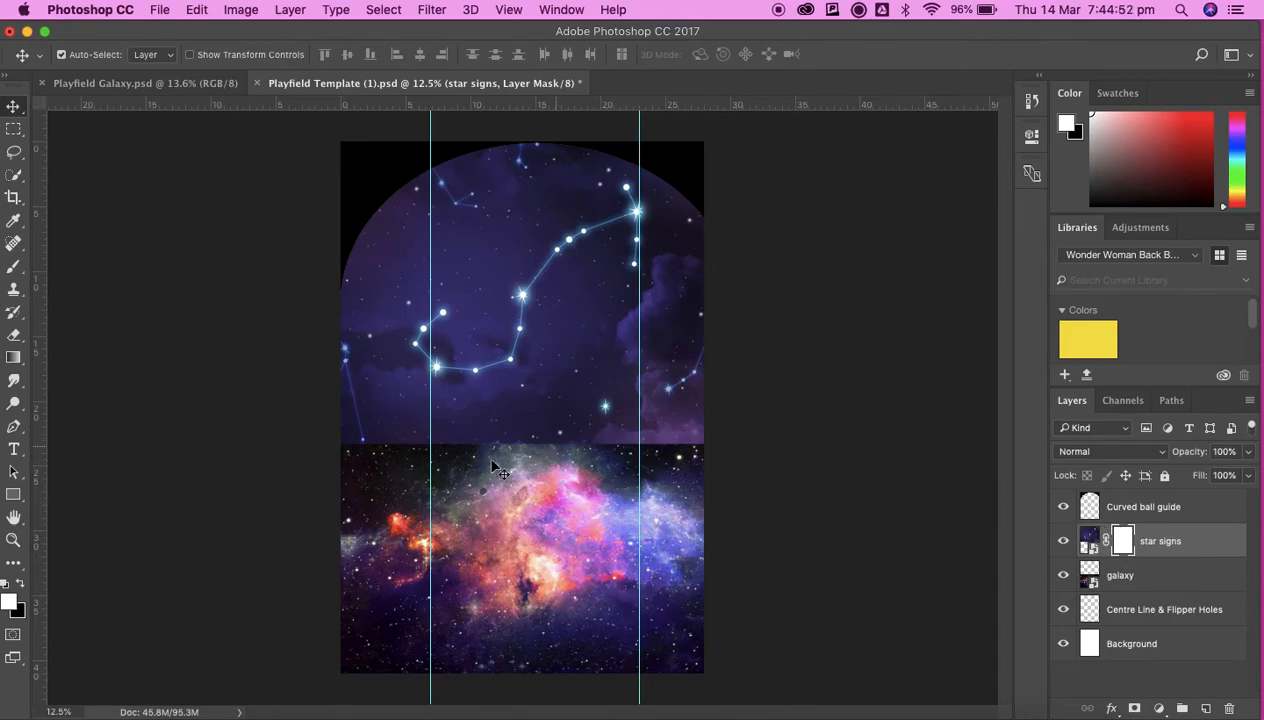
Step: Apply a short vertical white-to-black linear gradient on the star signs mask, fading the image's lower edge into the galaxy
left_click(14, 360)
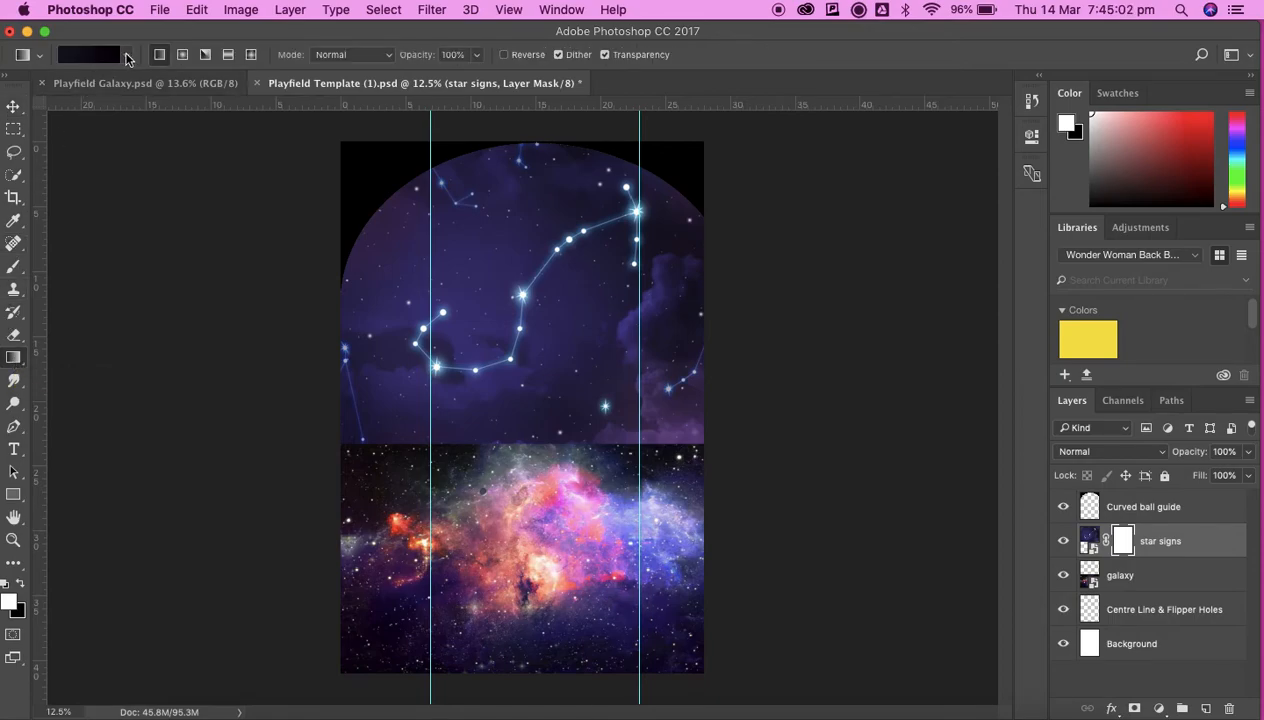
left_click(127, 57)
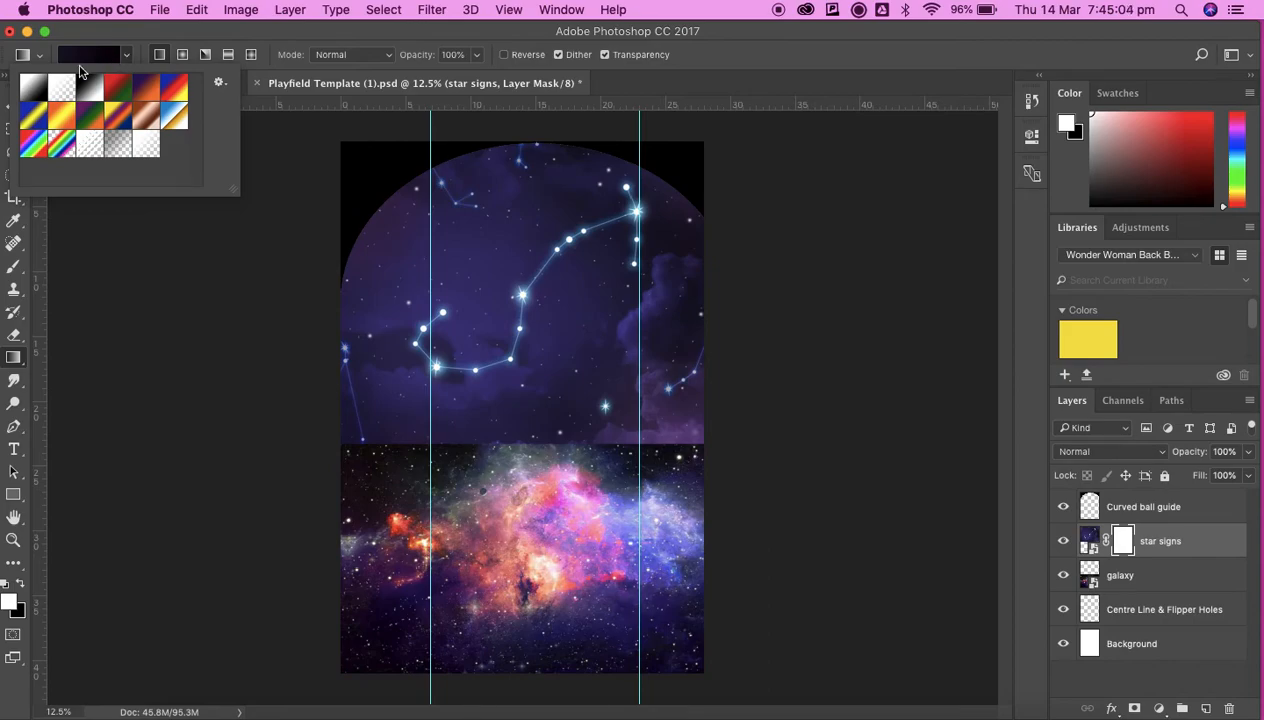
left_click(28, 89)
left_click(526, 416)
left_click_drag(526, 414, 525, 442)
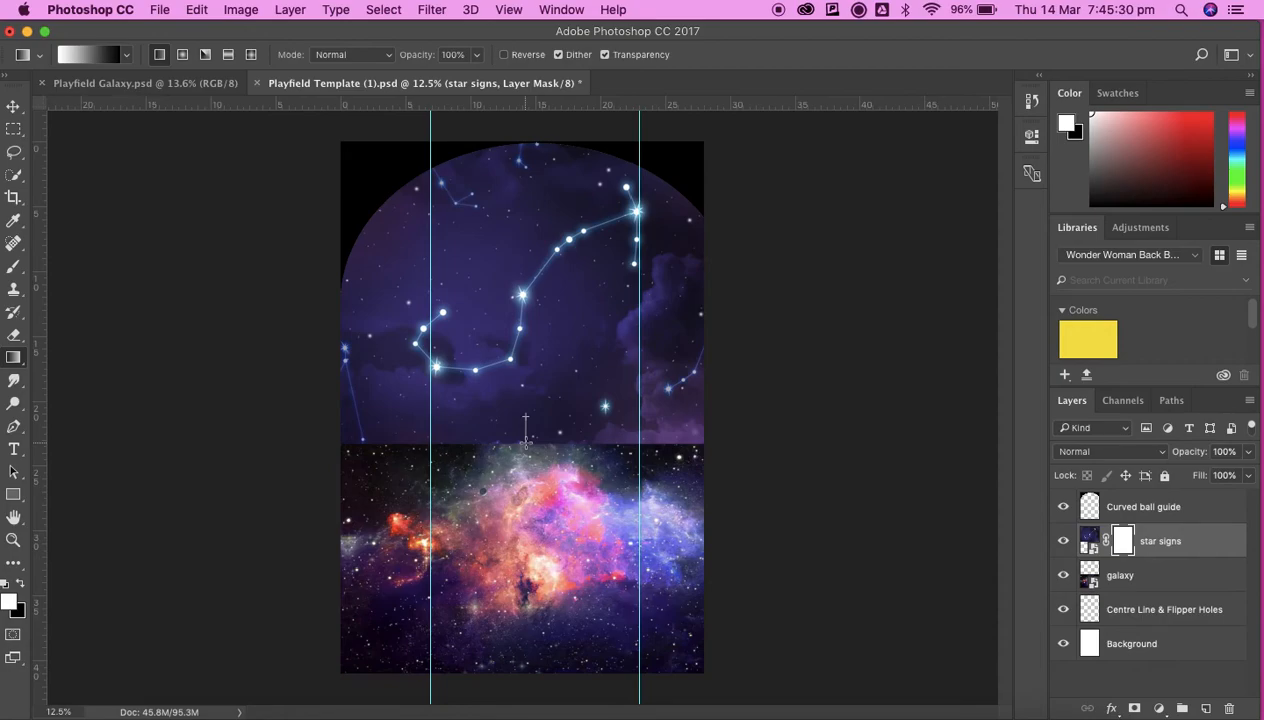
left_click_drag(525, 441, 525, 441)
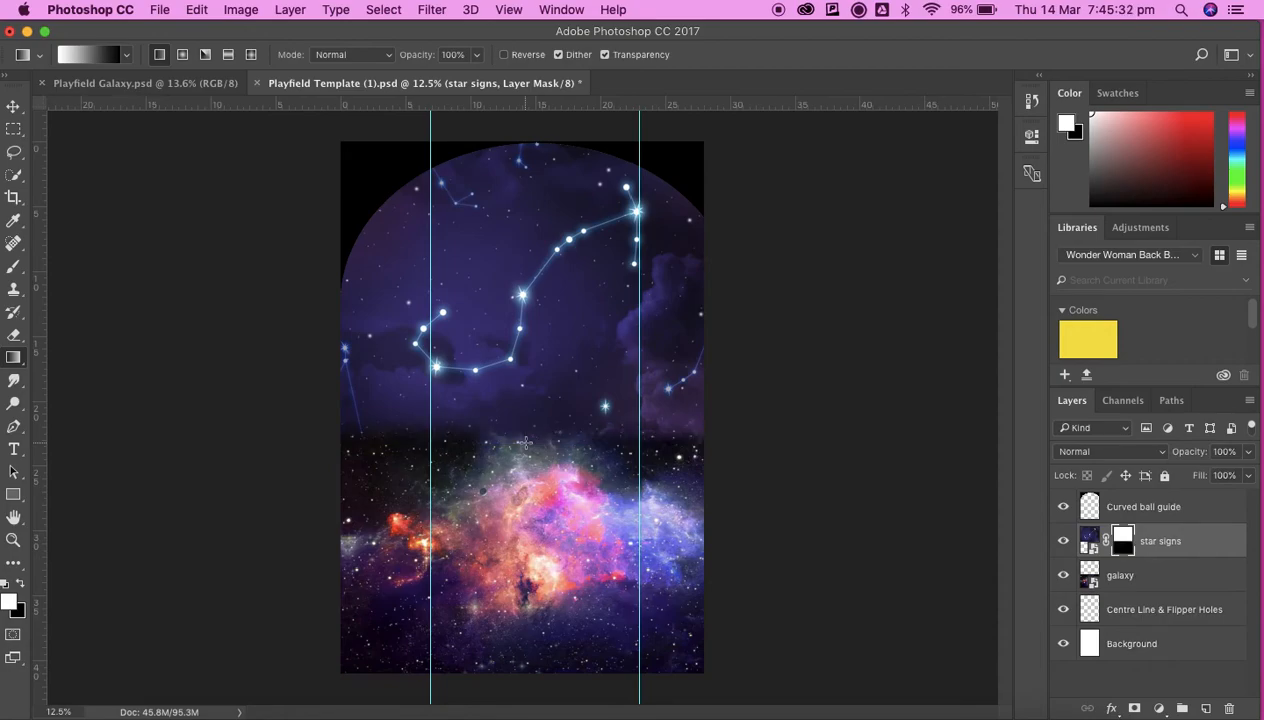